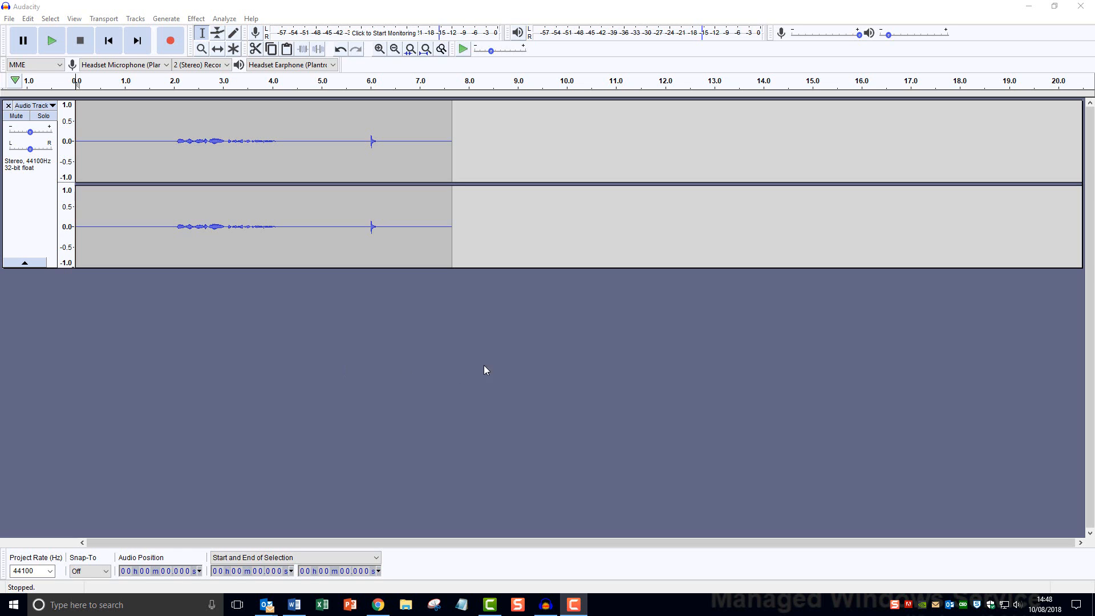
left_click(380, 51)
left_click(380, 50)
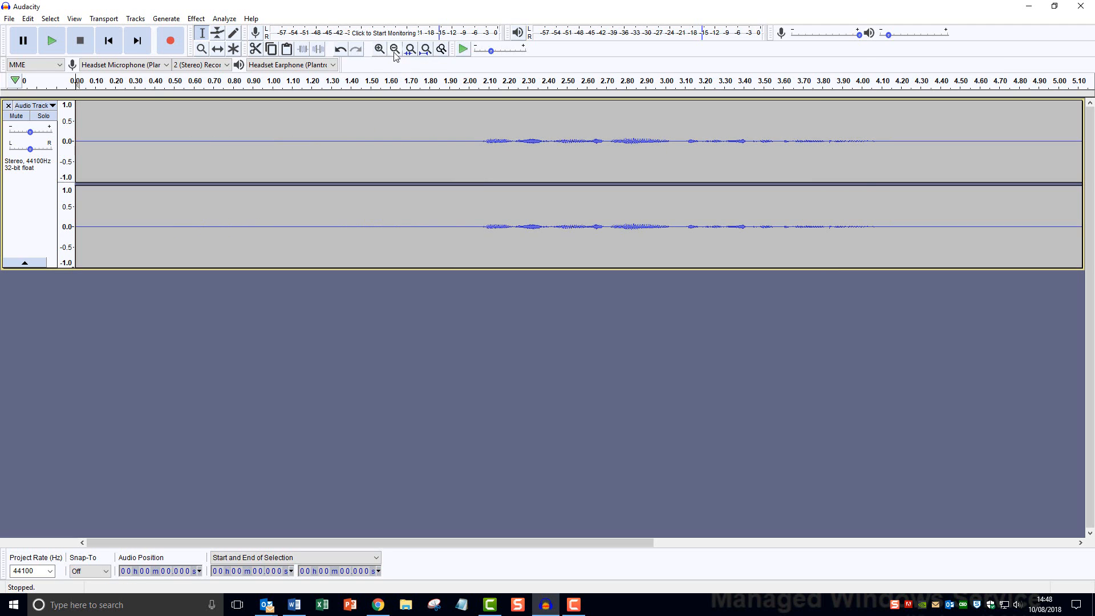
left_click(396, 51)
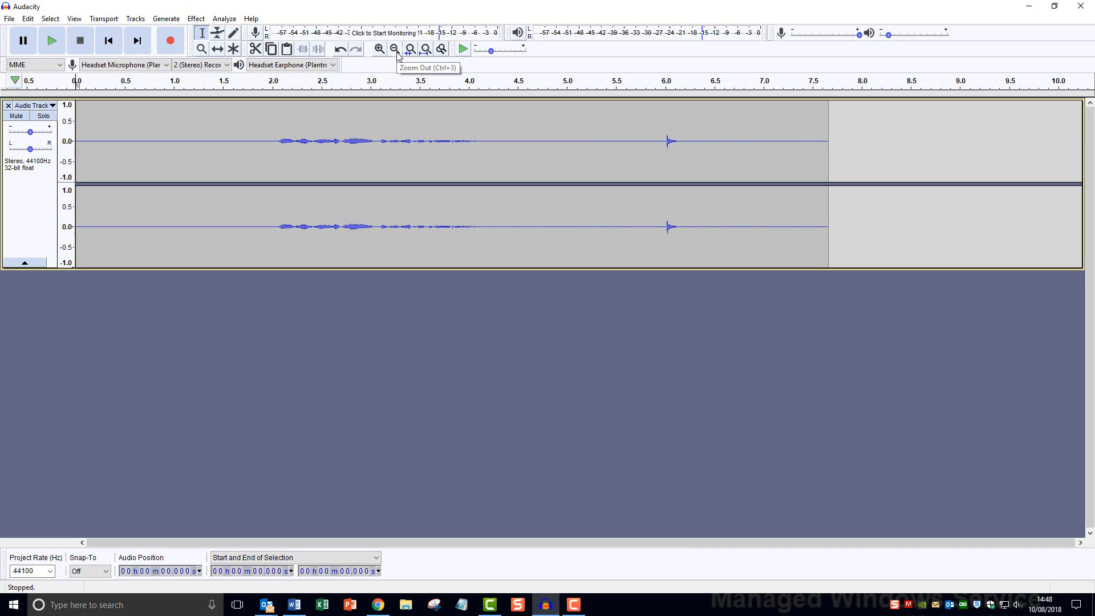
left_click(53, 42)
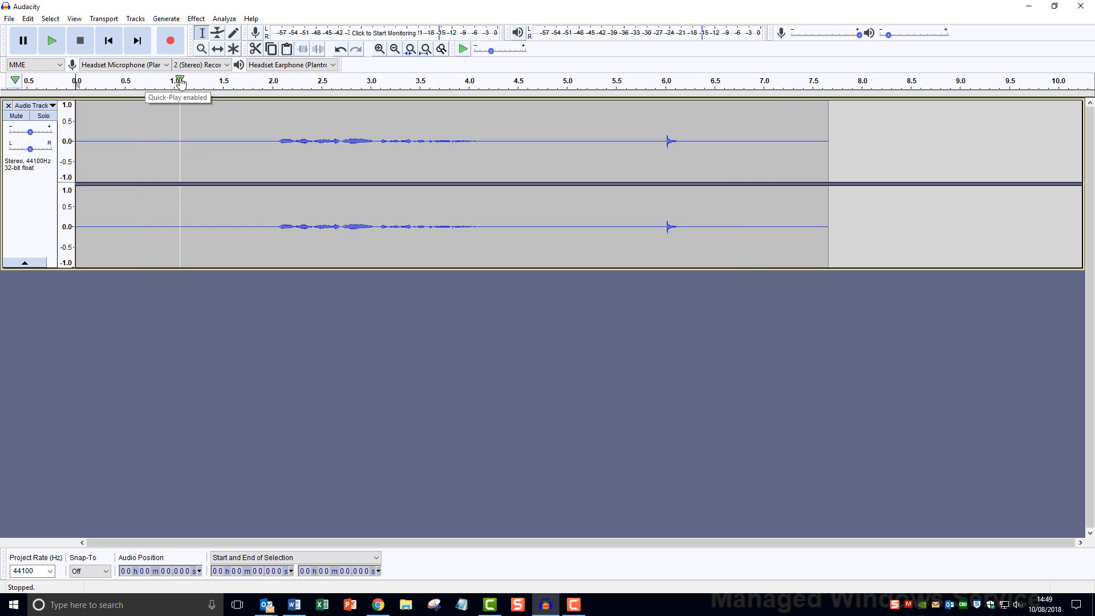
left_click(356, 84)
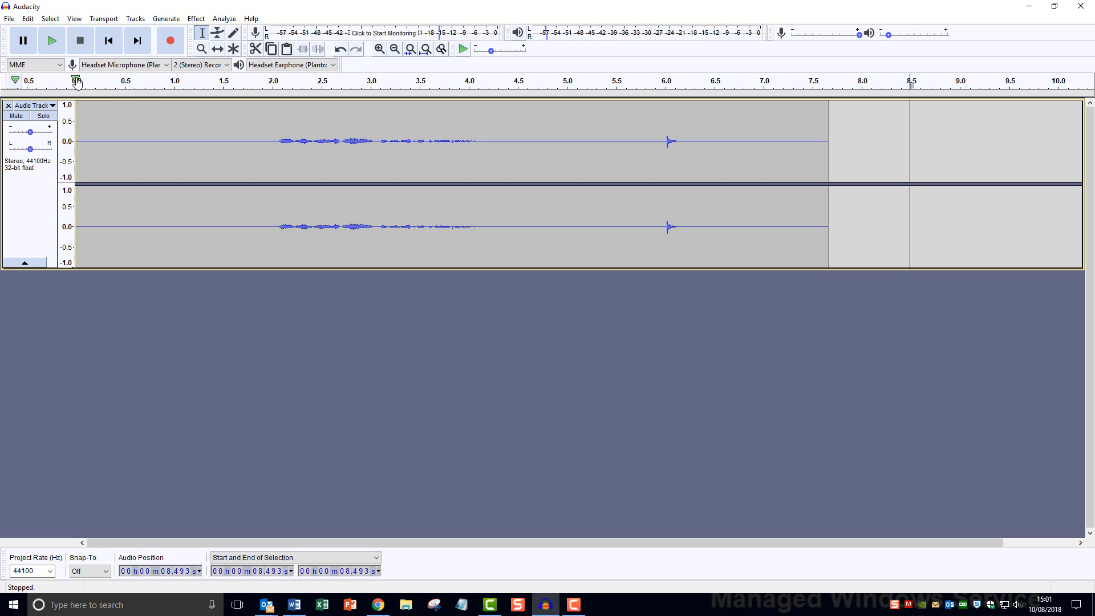
left_click(78, 85)
Normalize the whole narration track to a -1.0 dB peak with DC offset removed
left_click(35, 202)
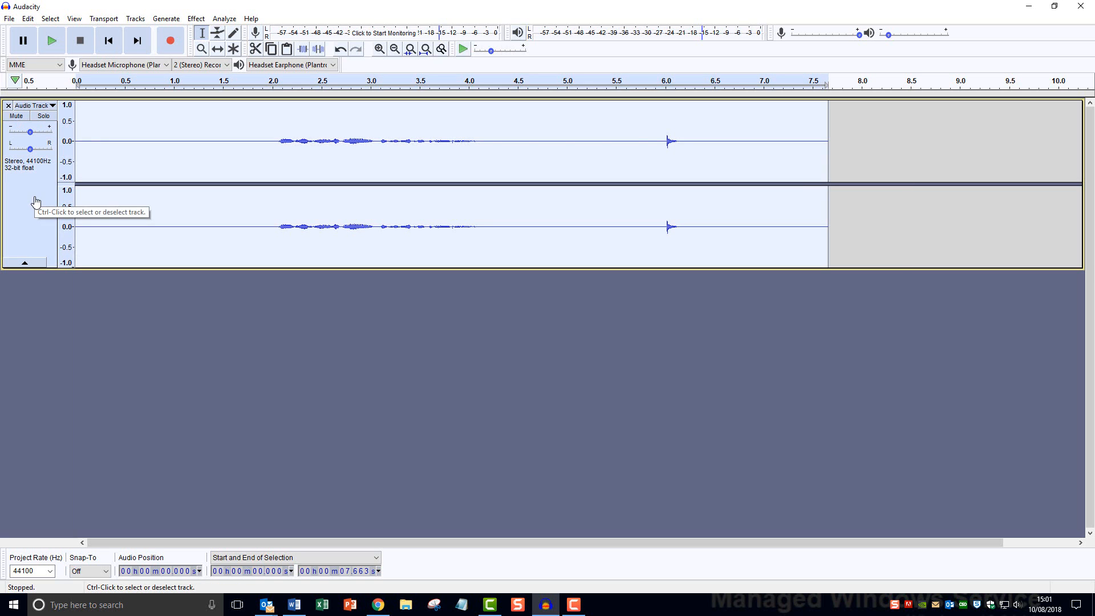
left_click(195, 19)
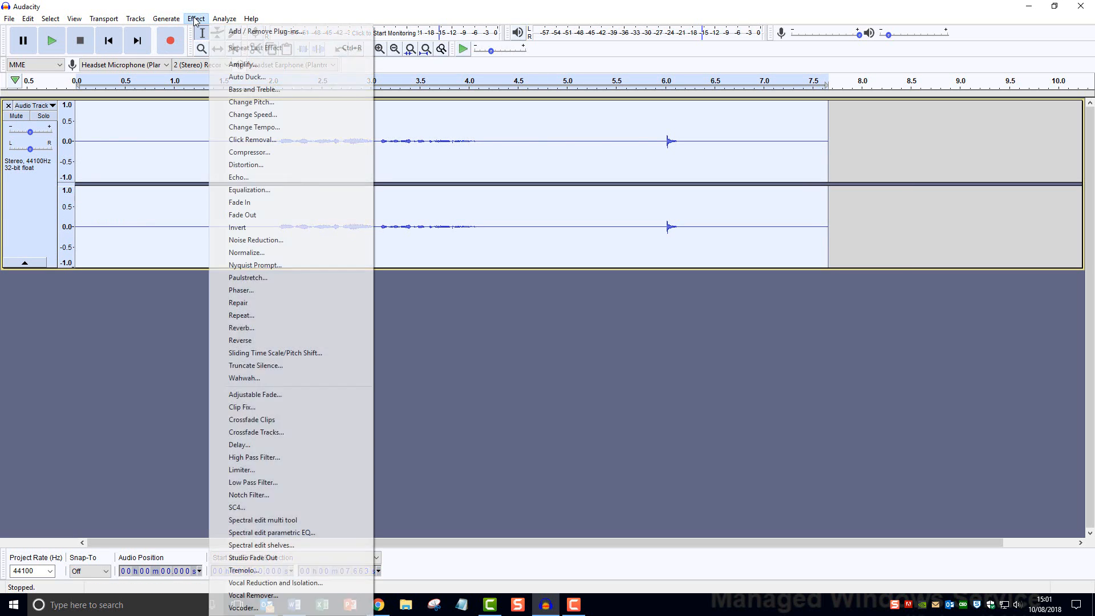
mouse_move(251, 19)
mouse_move(202, 26)
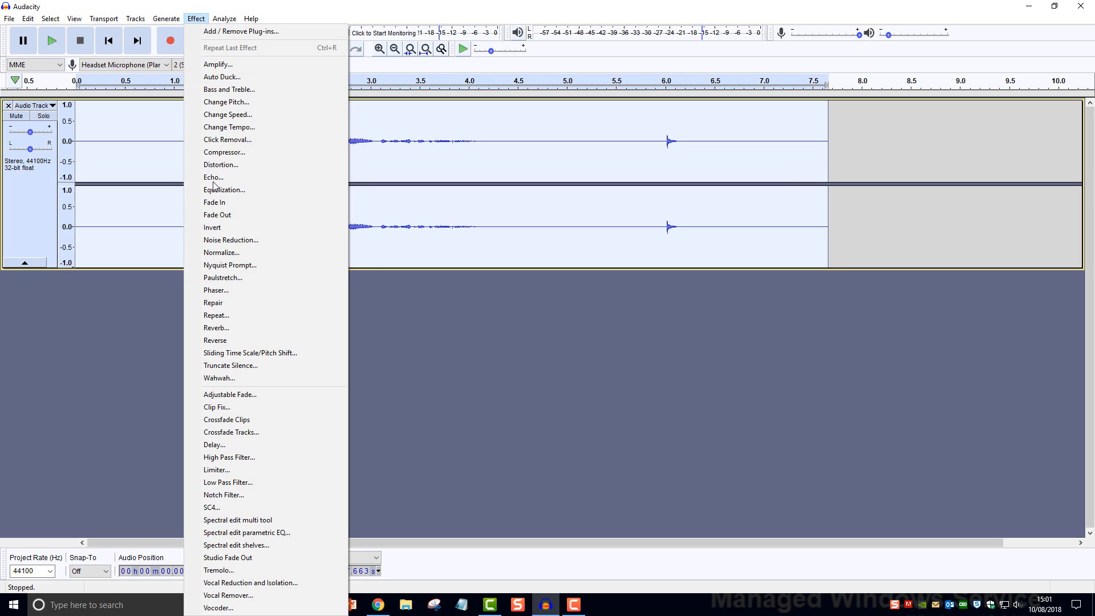
left_click(224, 255)
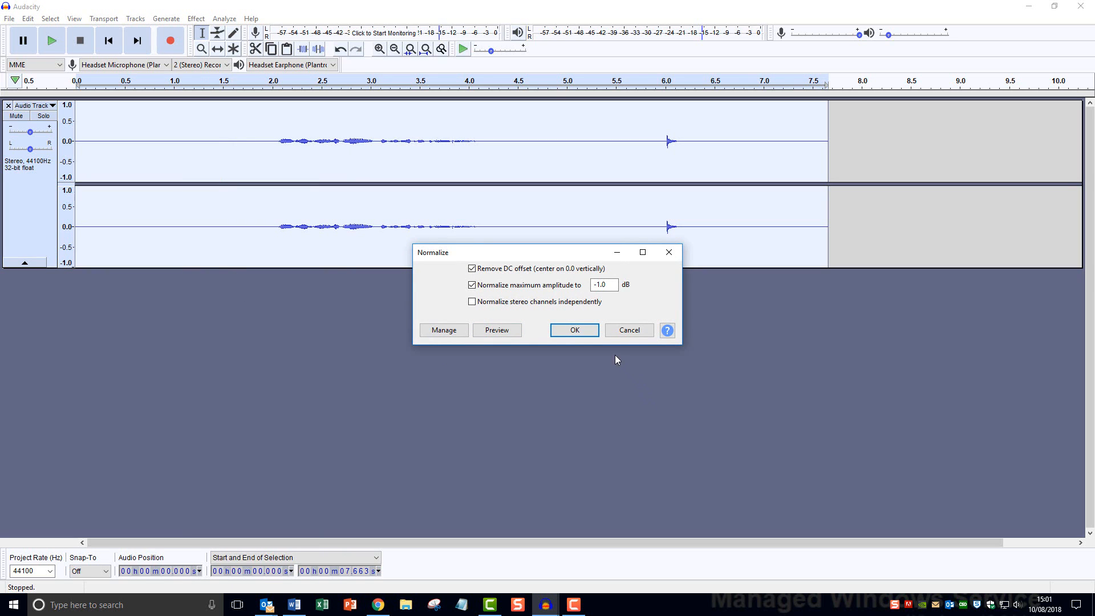
left_click(591, 334)
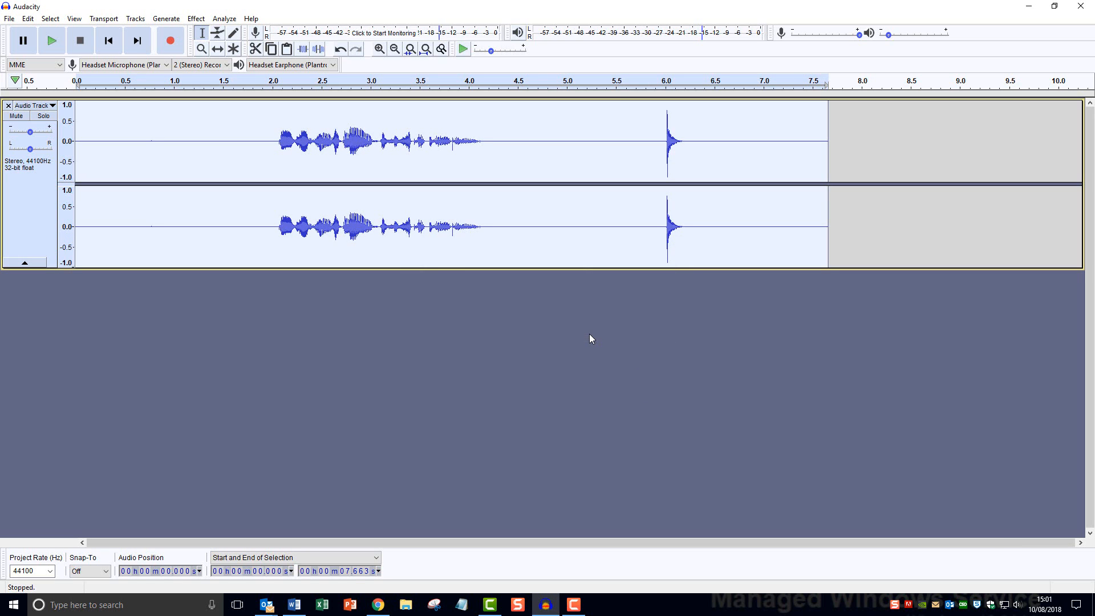
left_click(132, 346)
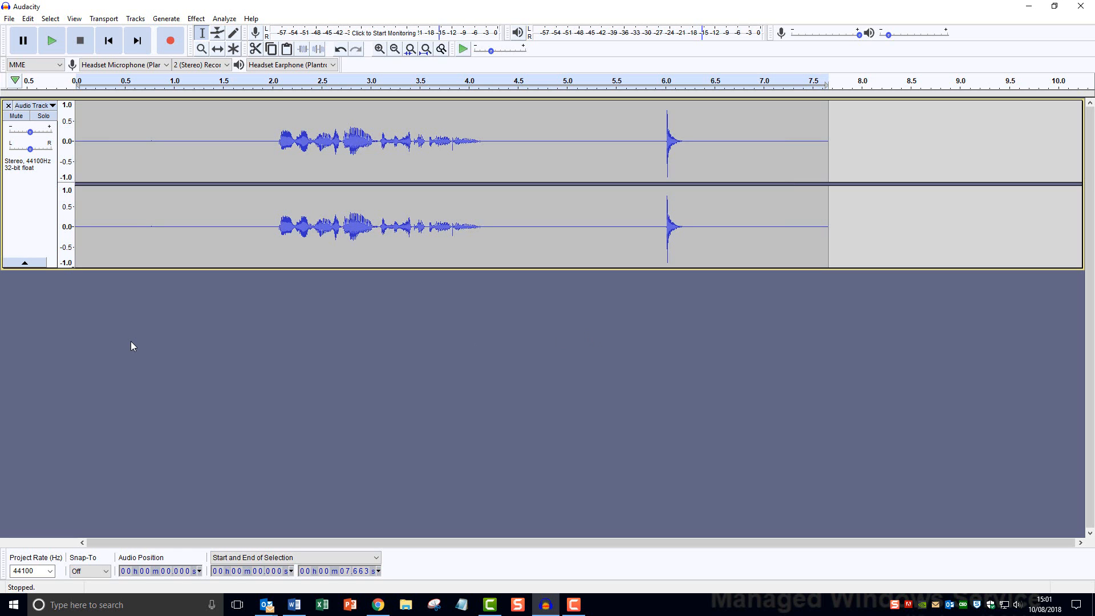
left_click(52, 41)
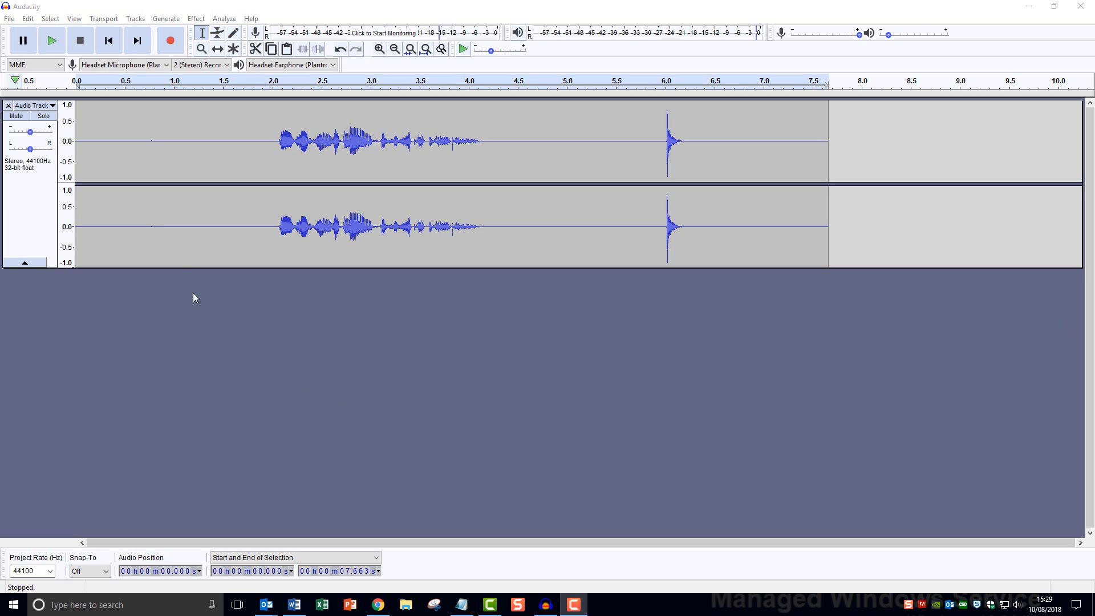
Delete the quiet lead-in from 0.406 s to 1.596 s
left_click(114, 110)
left_click_drag(115, 111, 232, 114)
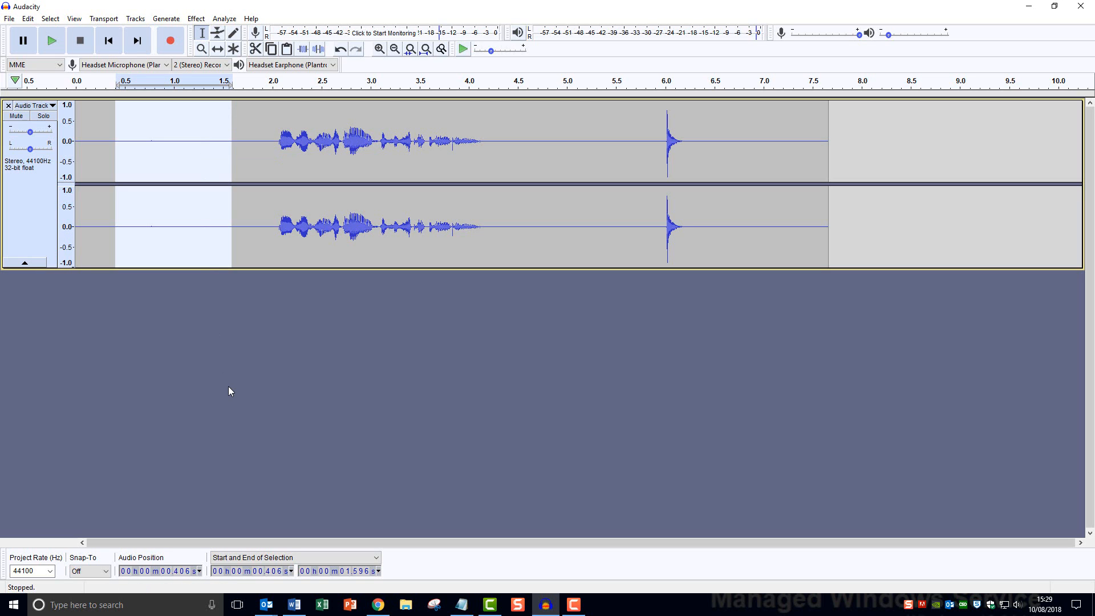
key("Delete")
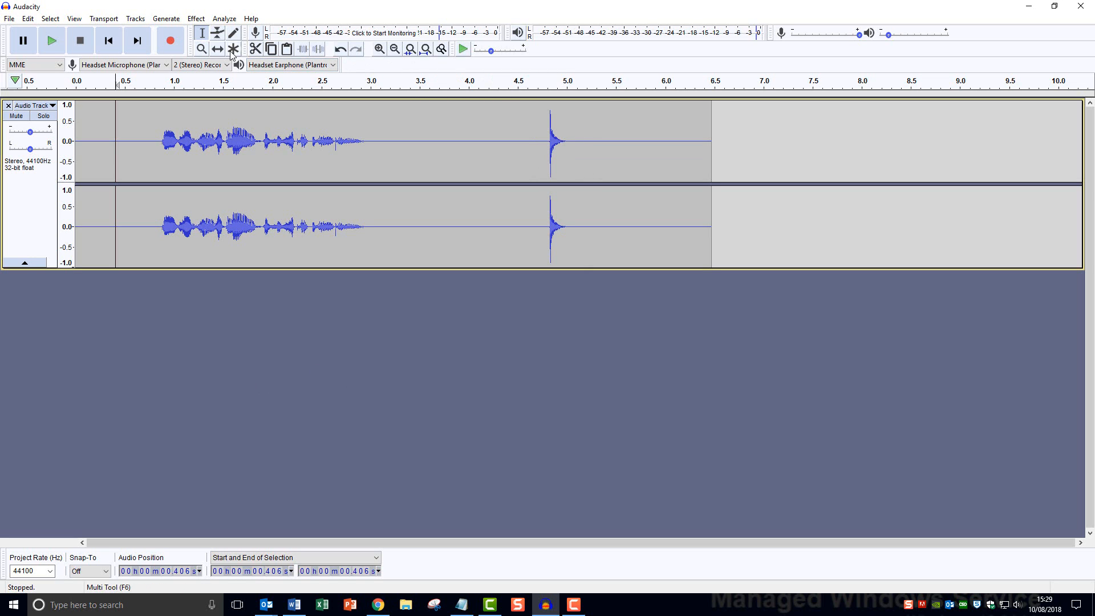
Place the cursor at 4.69 s and zoom in closely on that region
left_click(536, 114)
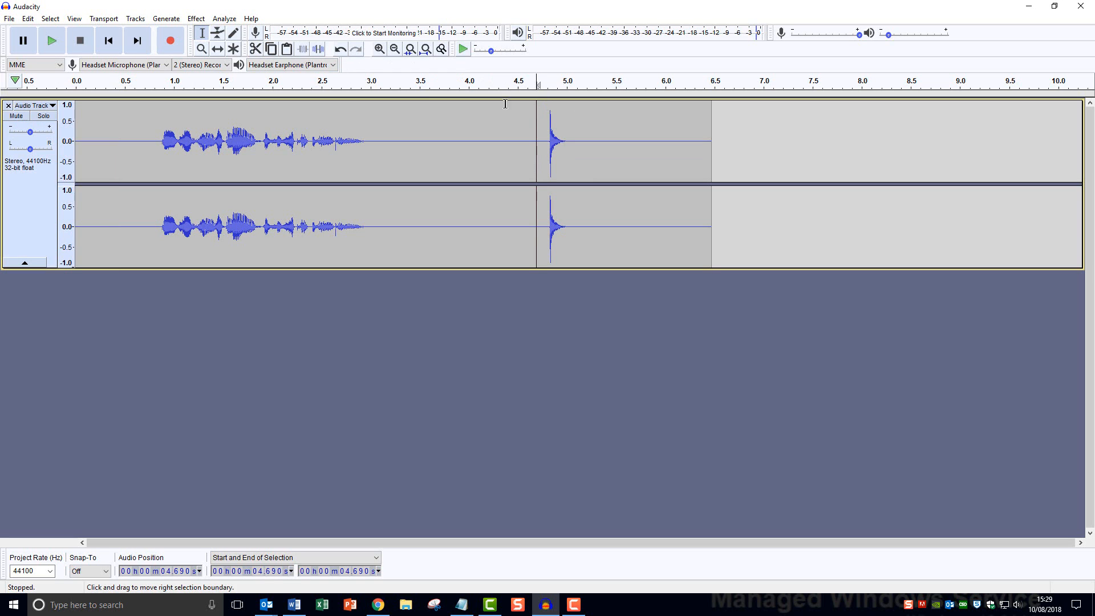
left_click(380, 49)
left_click(380, 49)
left_click(379, 49)
left_click(379, 49)
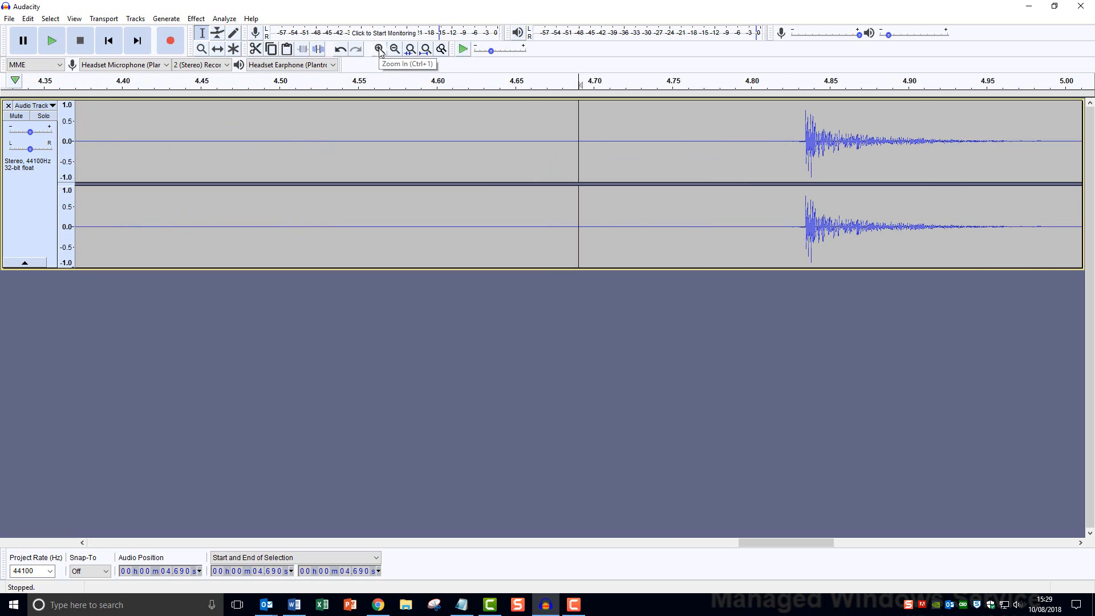
left_click_drag(802, 540, 839, 542)
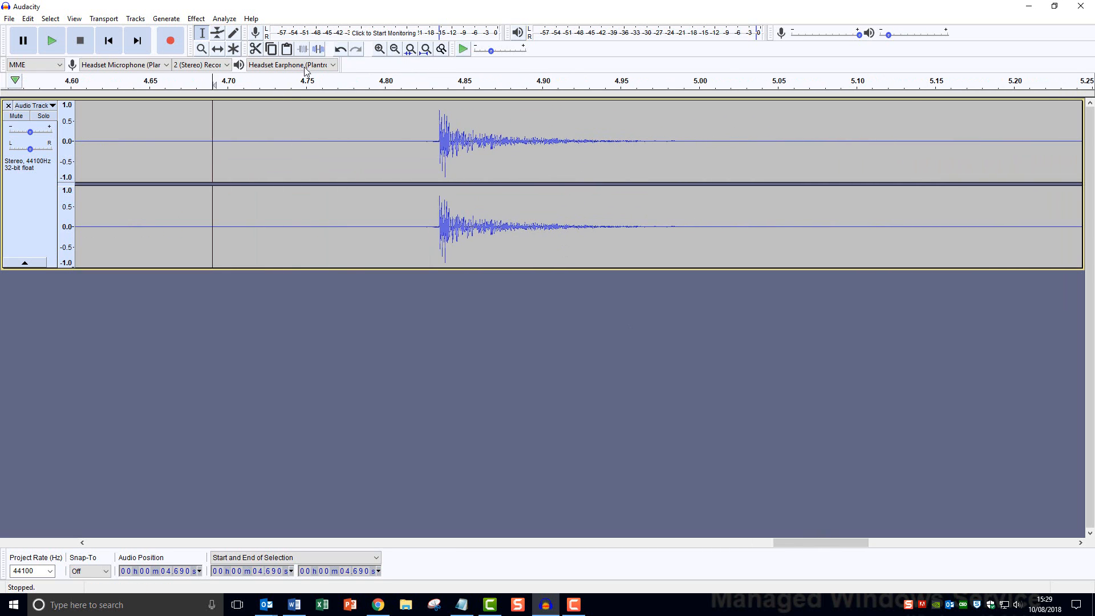
left_click(380, 49)
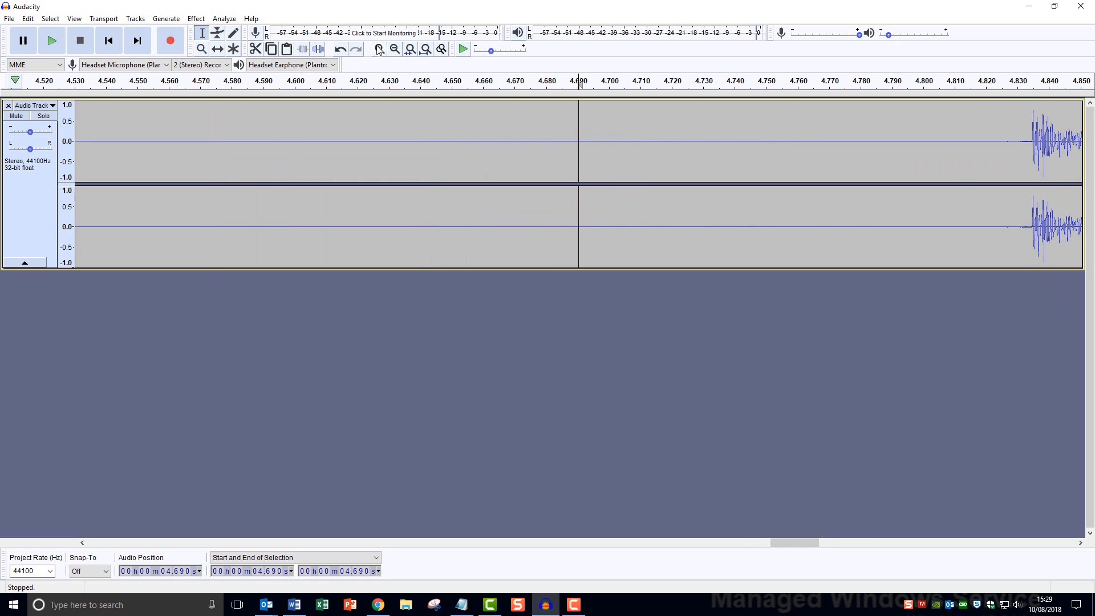
left_click(379, 49)
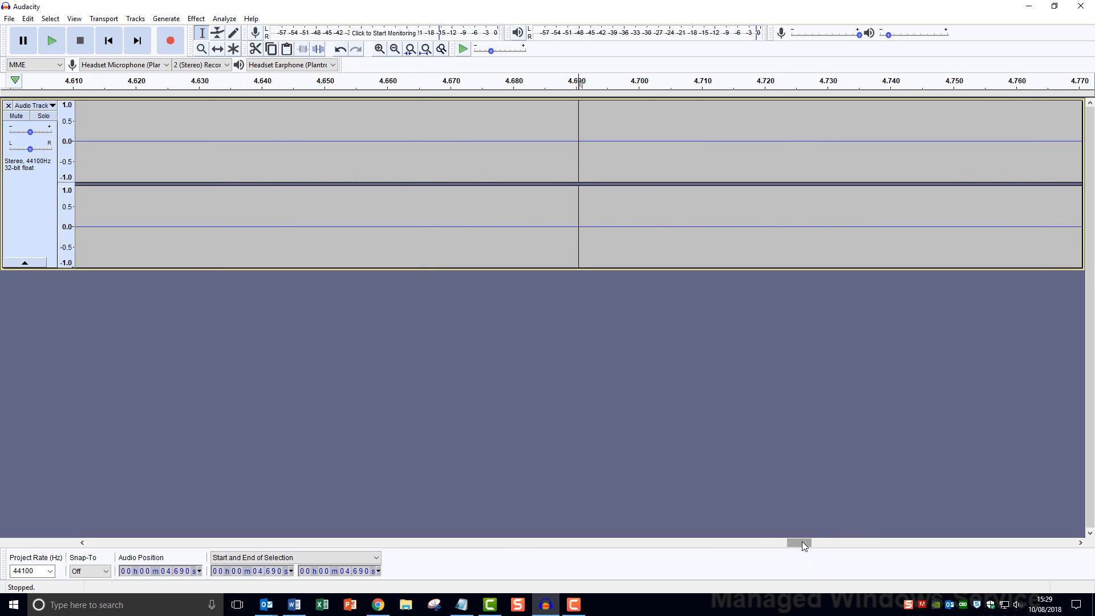
left_click_drag(802, 542, 833, 544)
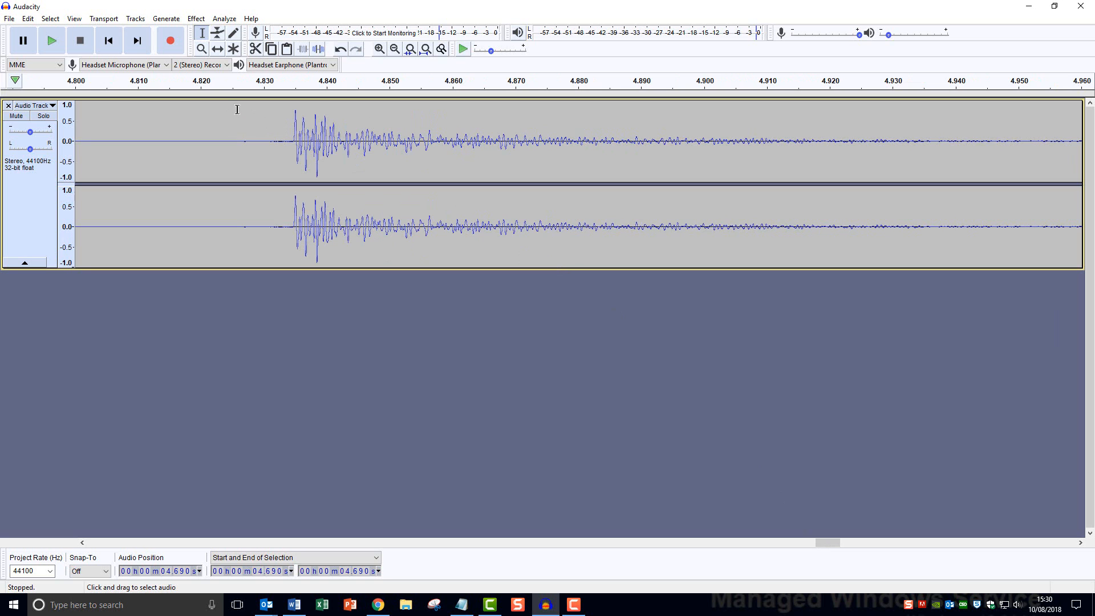
Delete the 4.826–4.985 s slice and zoom back out to the whole track
left_click_drag(240, 108, 880, 163)
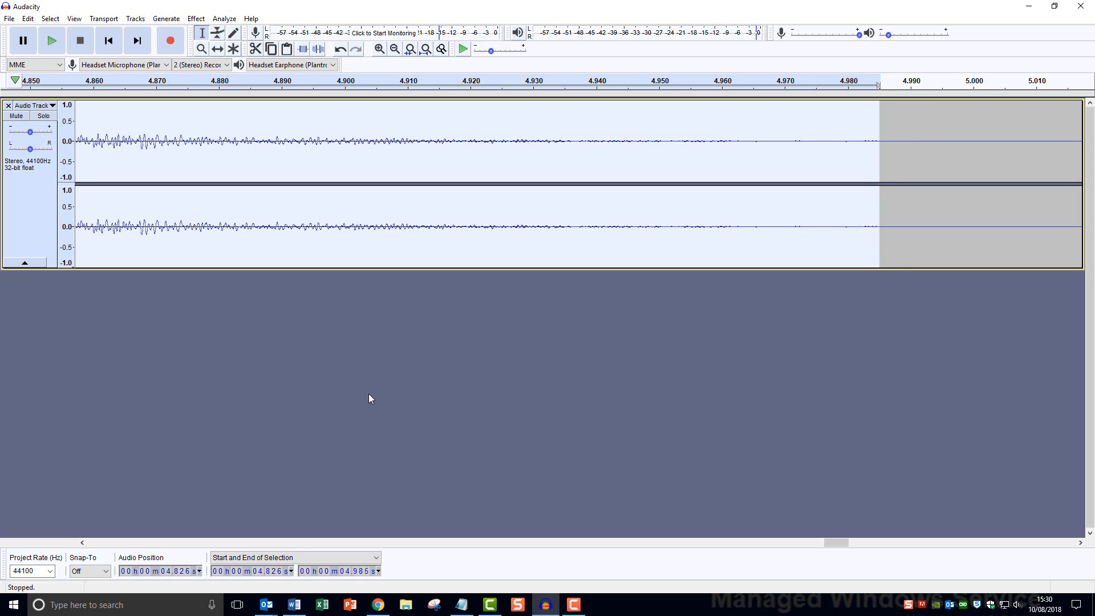
key("Delete")
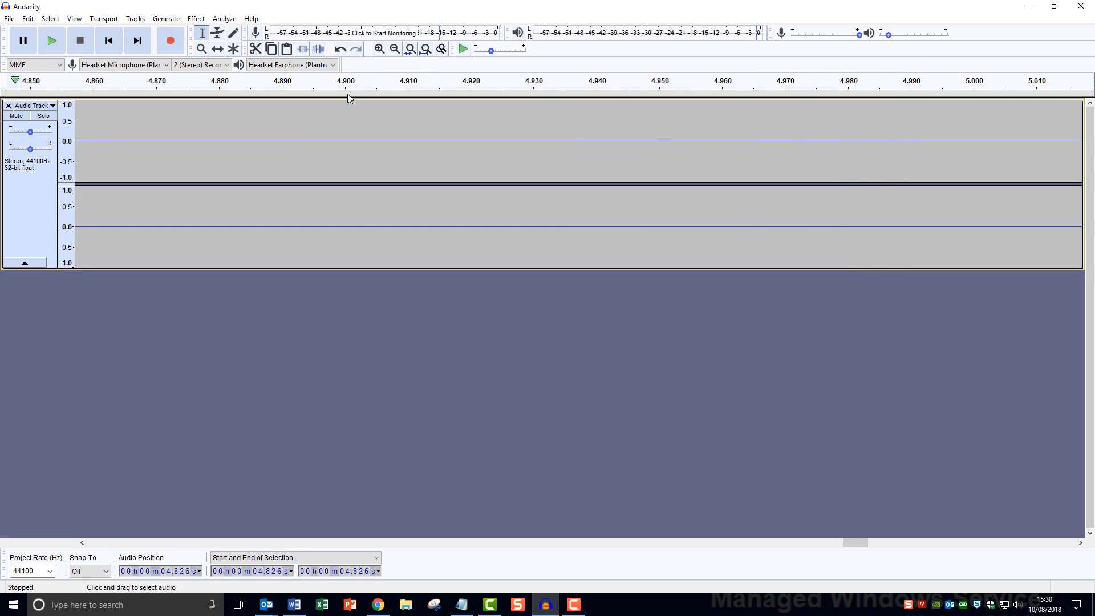
left_click(395, 49)
left_click(395, 49)
left_click(395, 50)
left_click(395, 49)
left_click(395, 49)
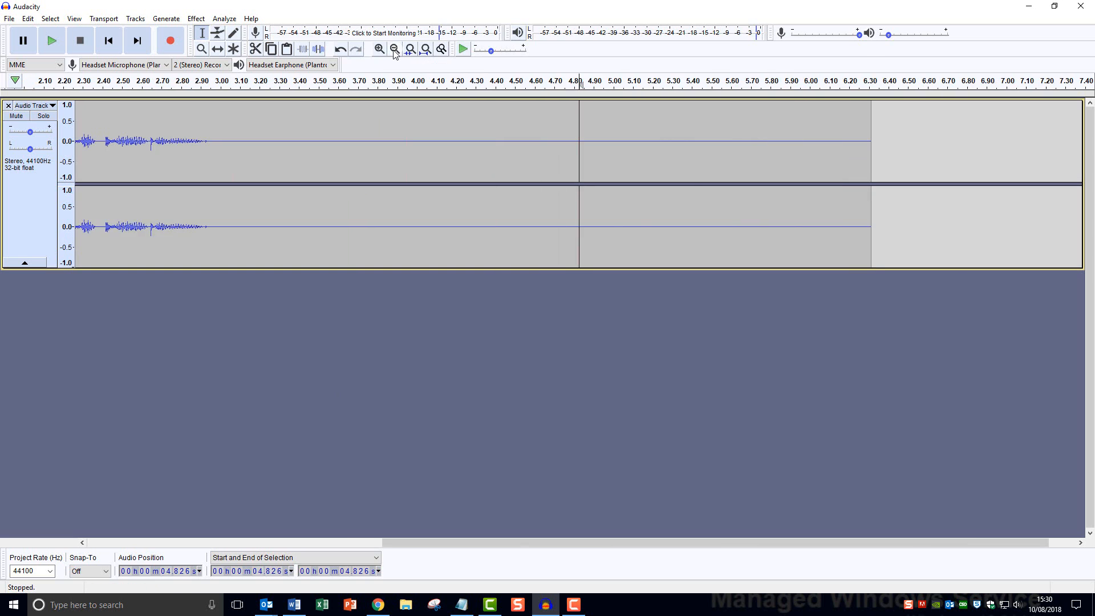
left_click(394, 49)
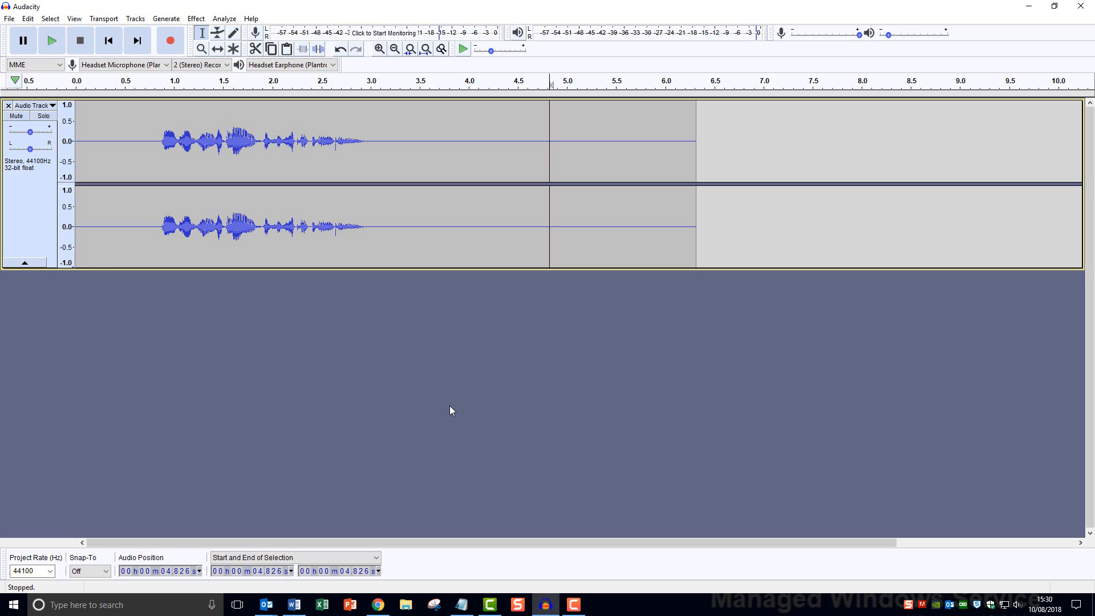
Export the recording as WAV file TEST, leaving the metadata tags blank
left_click(10, 19)
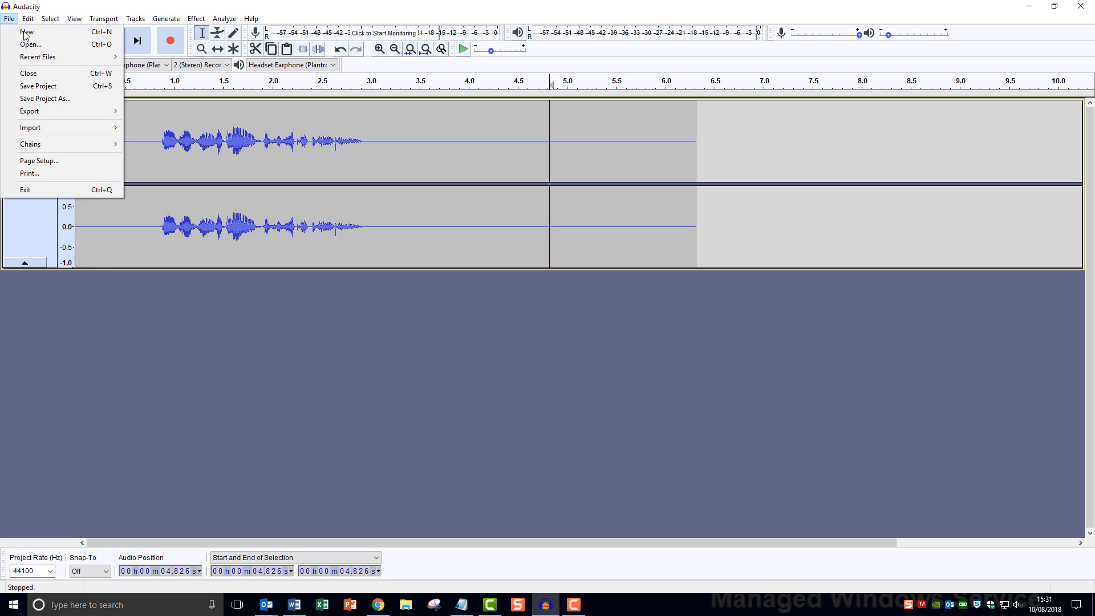
mouse_move(76, 109)
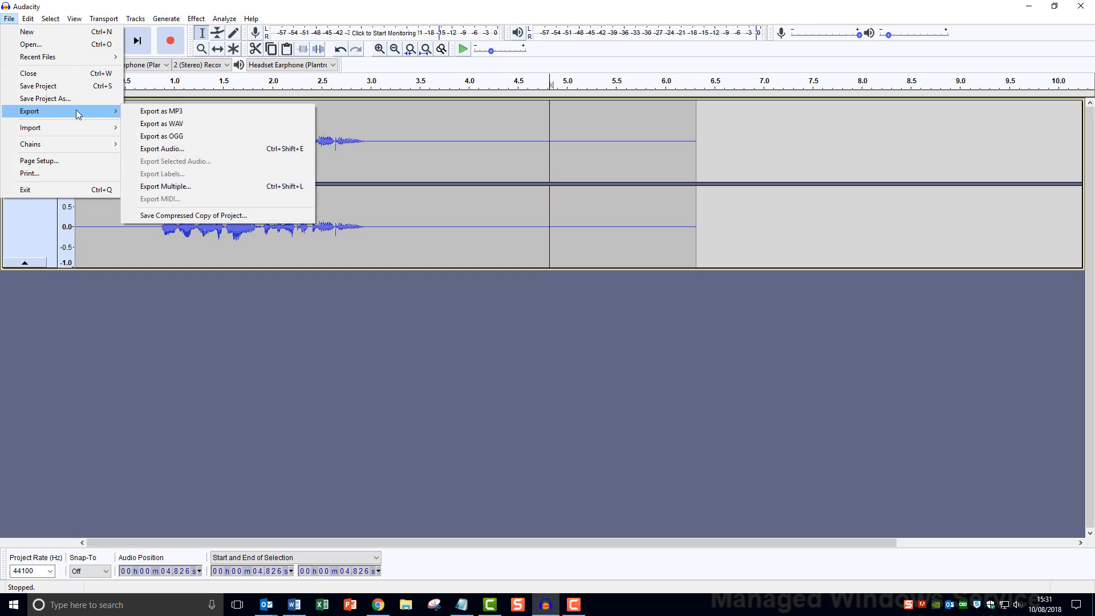
left_click(238, 127)
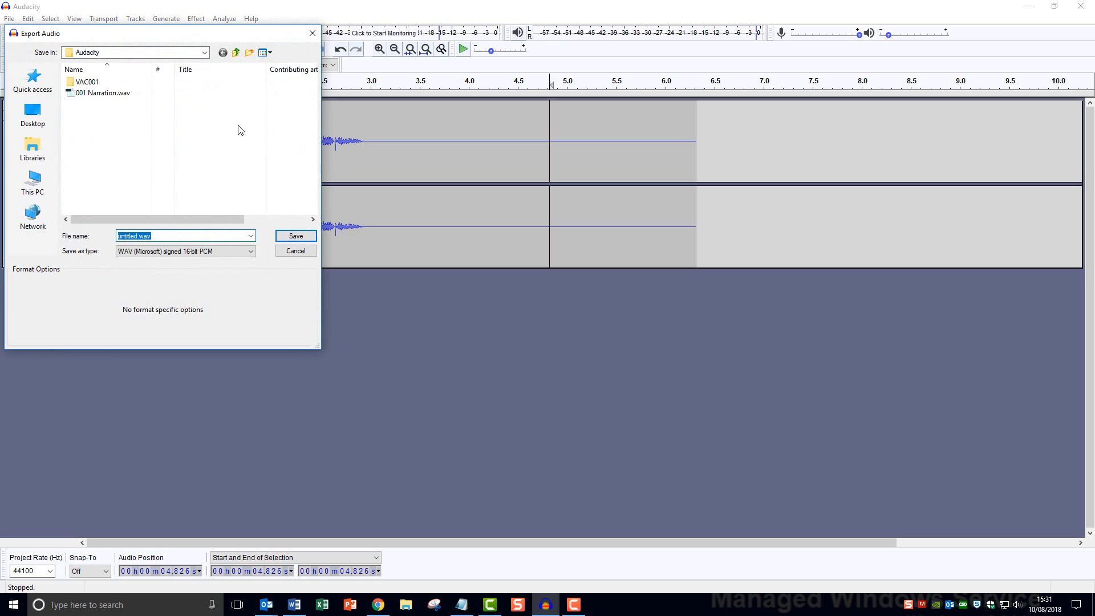
type("TEST")
left_click(301, 237)
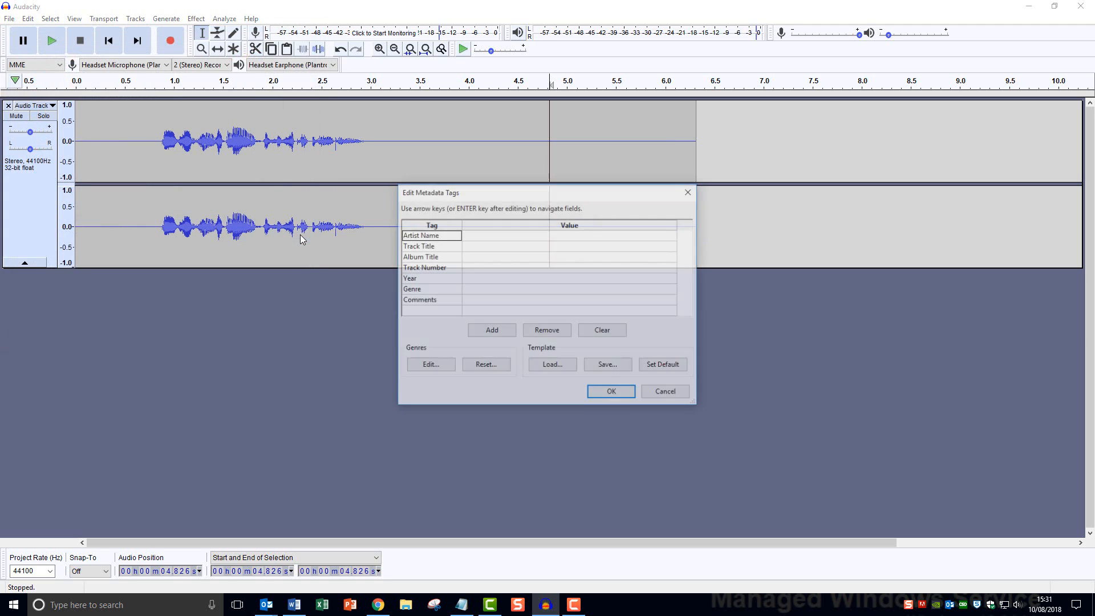
left_click(623, 396)
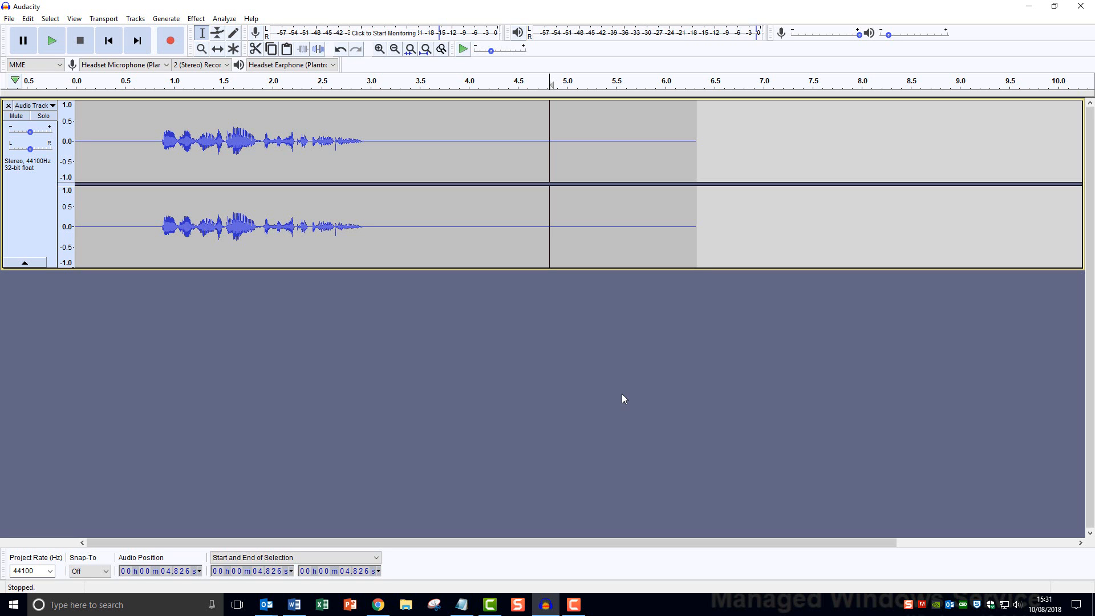
On the Week Two Stuff page, start a new Audio item named PODCAST
left_click(379, 606)
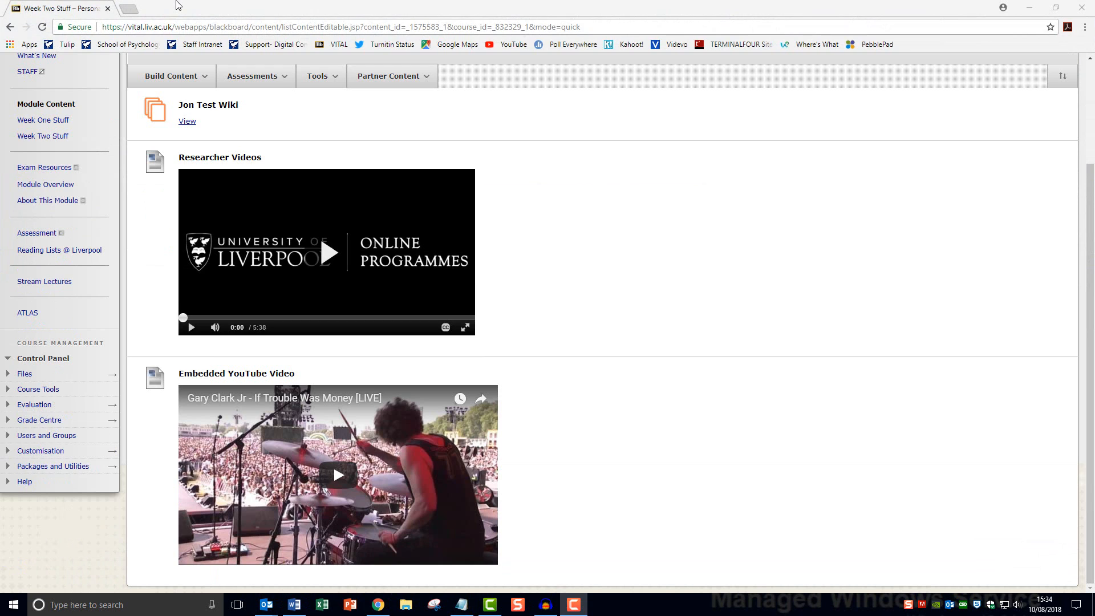
left_click(201, 79)
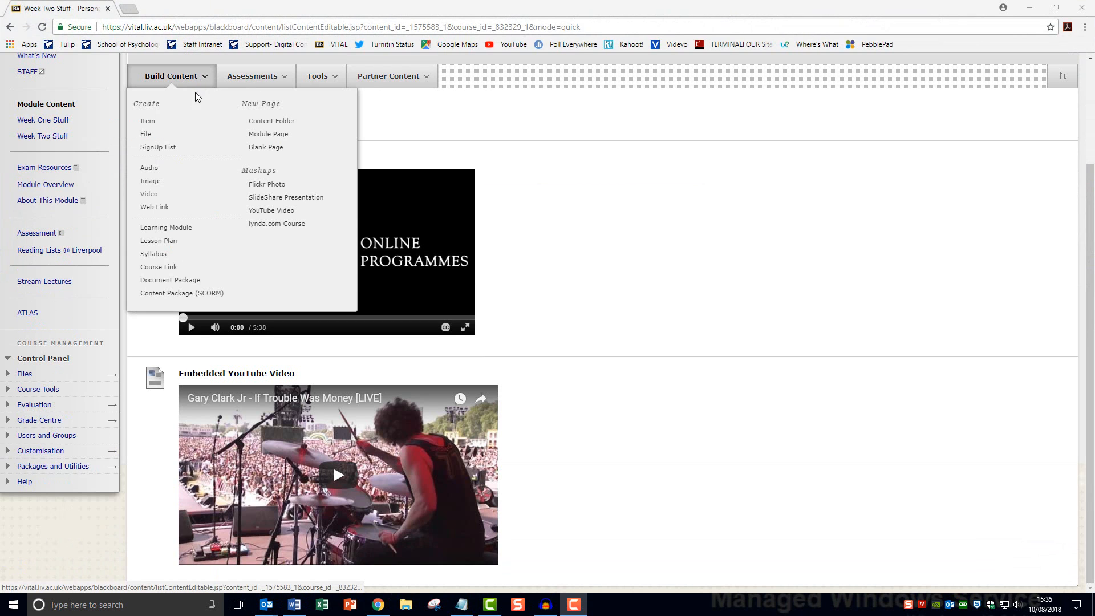
left_click(149, 169)
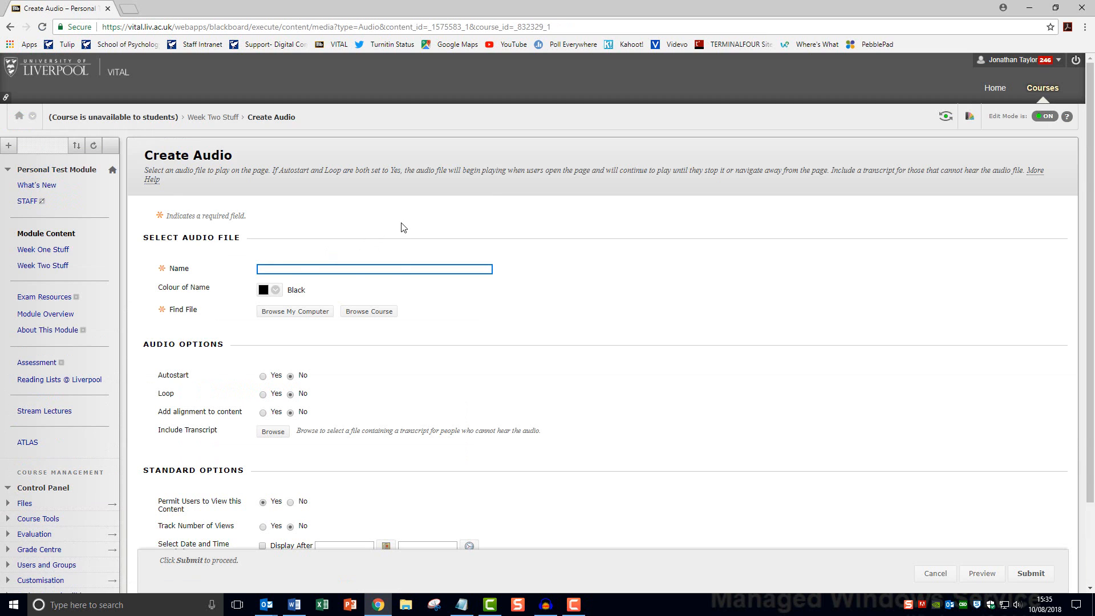
type("Podcast")
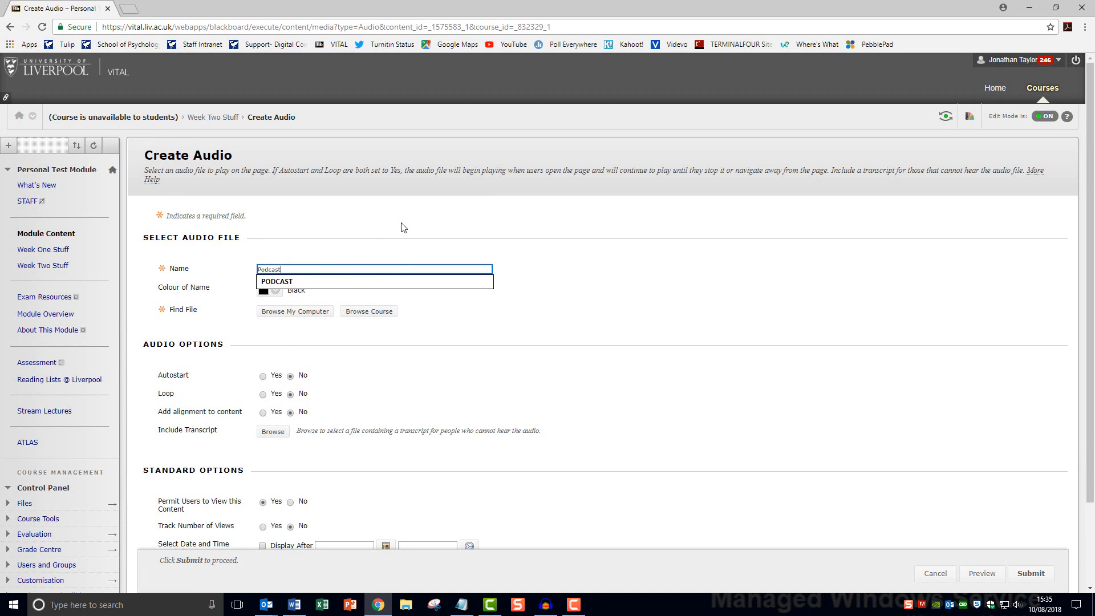
left_click(353, 282)
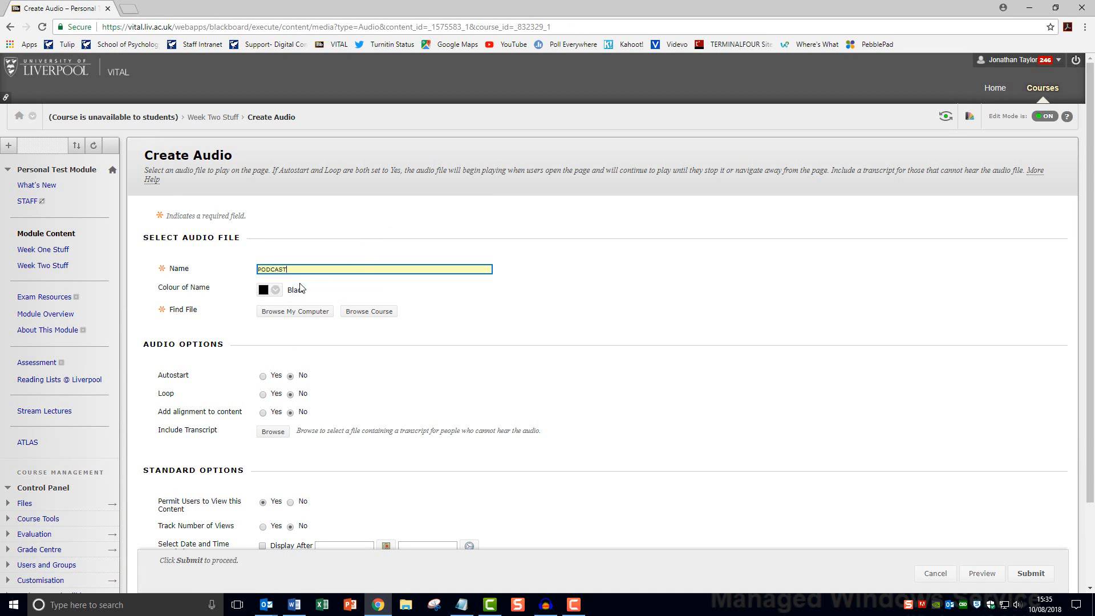
Attach TEST.wav from the computer, submit the item, and play it back
left_click(327, 312)
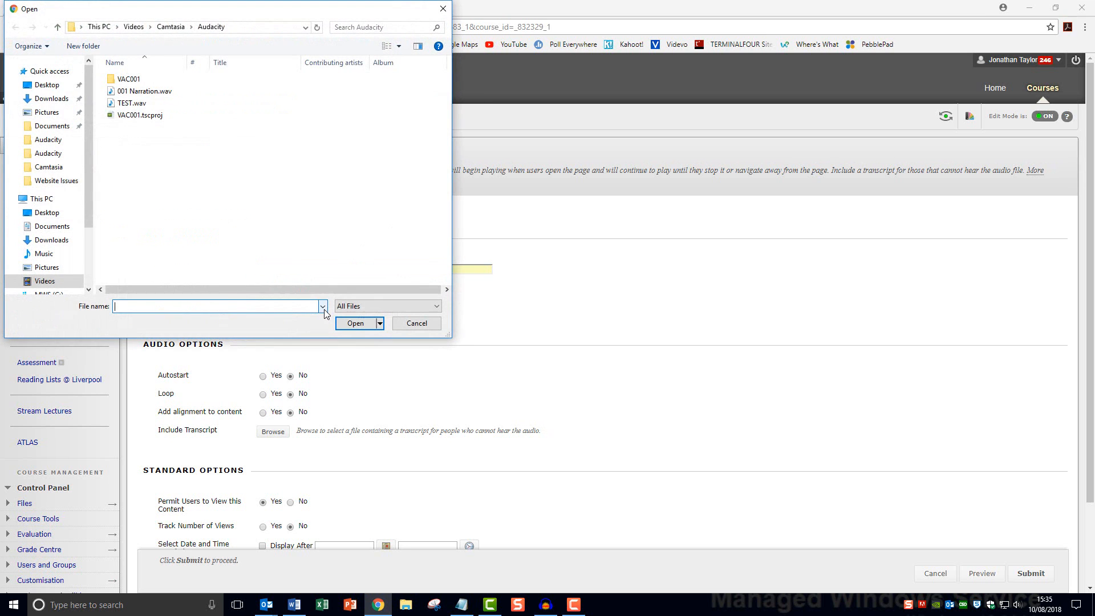
double_click(140, 104)
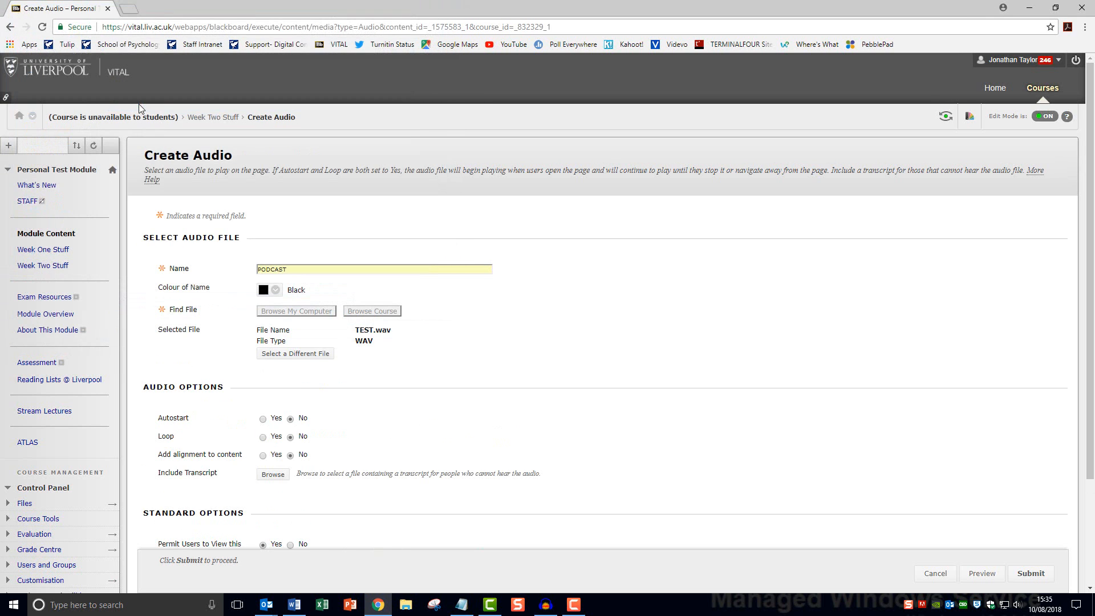
scroll(527, 334, "down", 3)
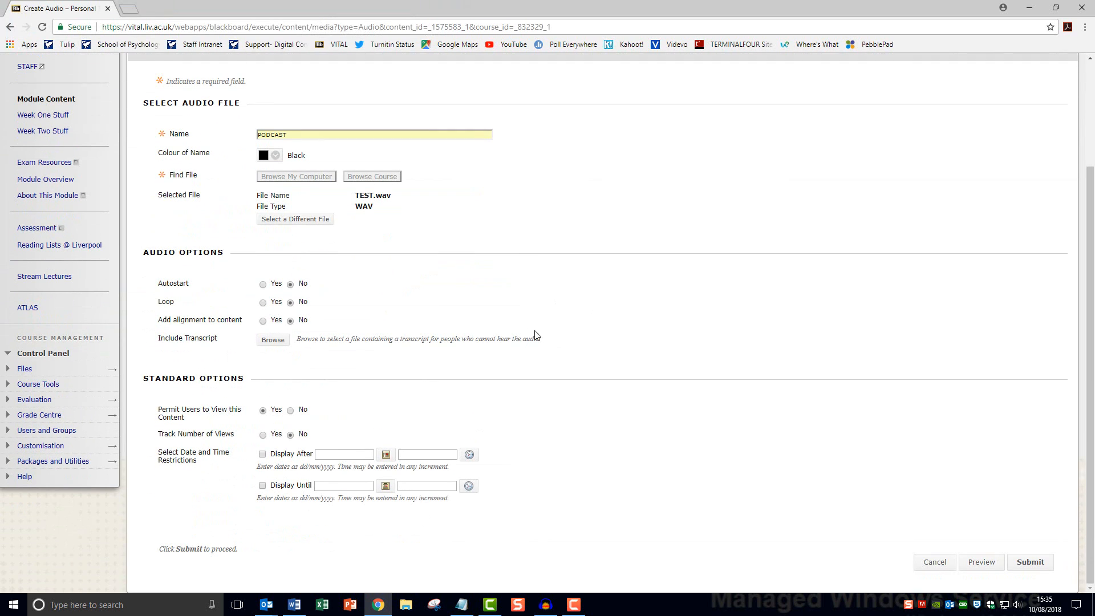
left_click(1032, 563)
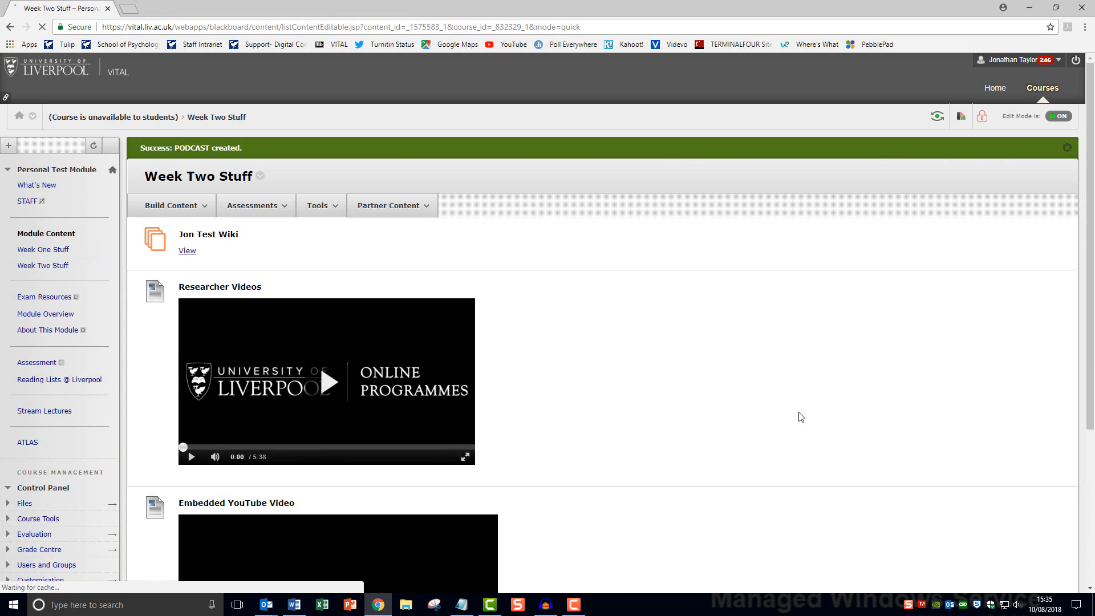
scroll(333, 538, "down", 4)
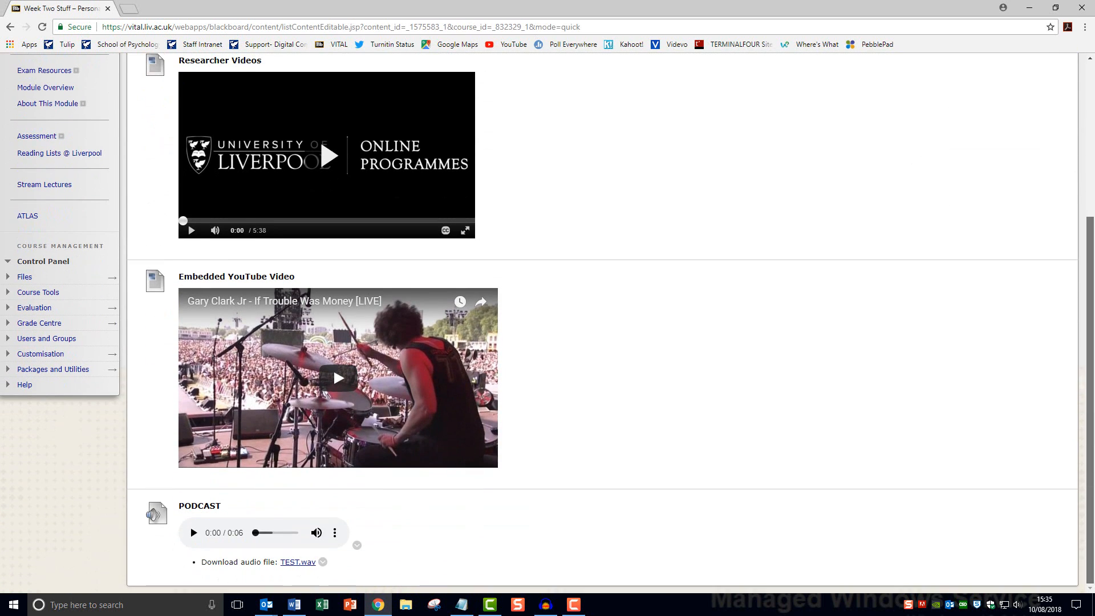
left_click(194, 533)
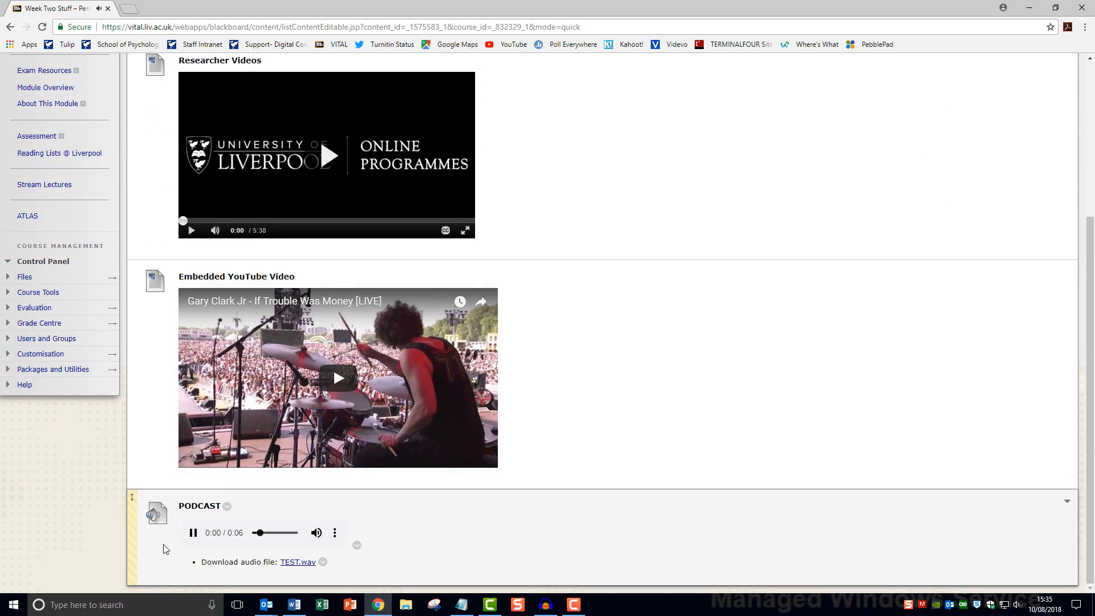